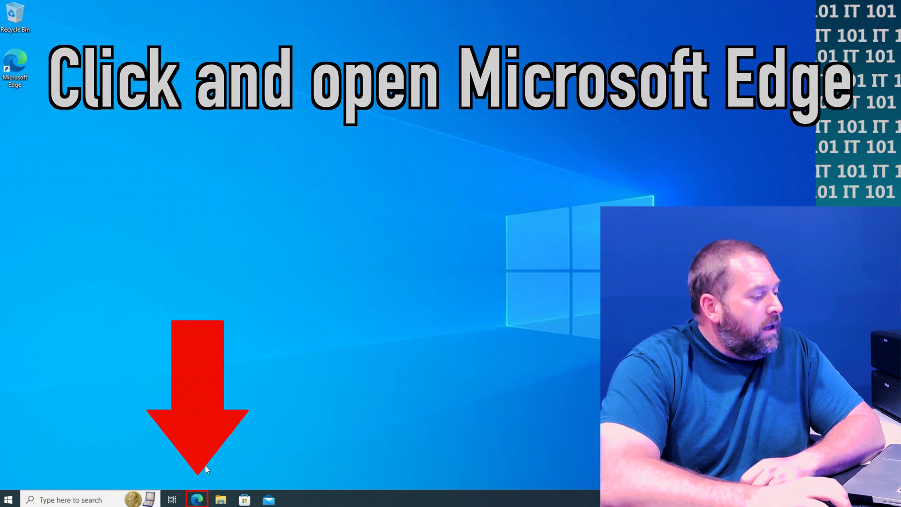
- Launch Microsoft Edge from the taskbar
left_click(197, 500)
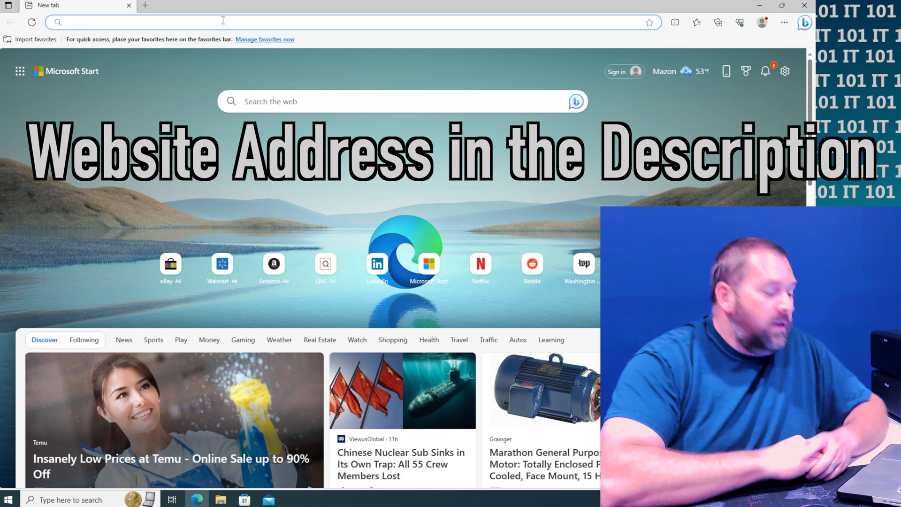
- Paste the Windows10Debloater GitHub URL into the address bar and load the repository
type("https://github.com/Sycnex/Windows10Debloater")
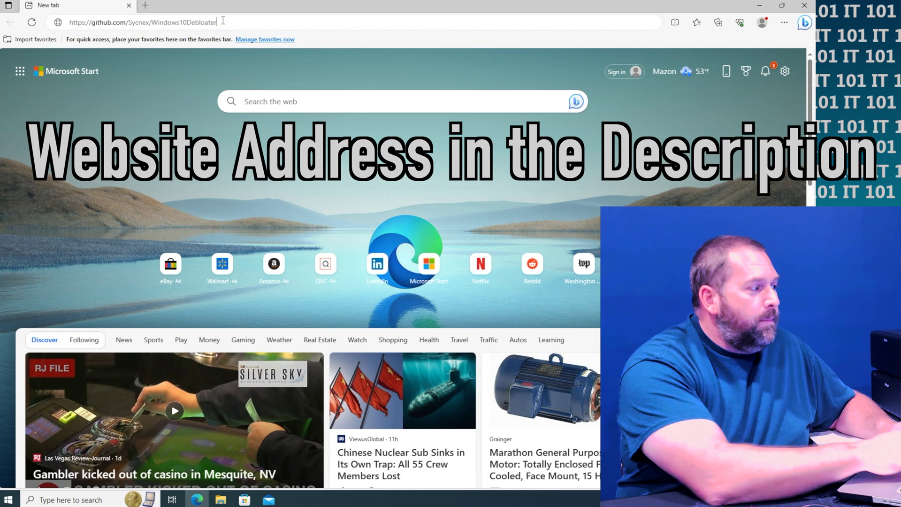
key("Return")
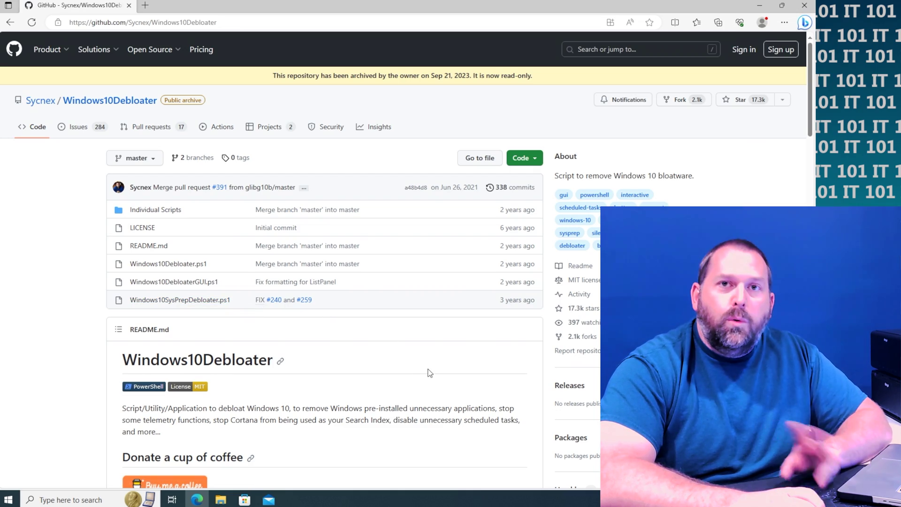
- Read the README's How To Run sections, highlighting the .zip download step, then return to the top
scroll(424, 365, "down", 20)
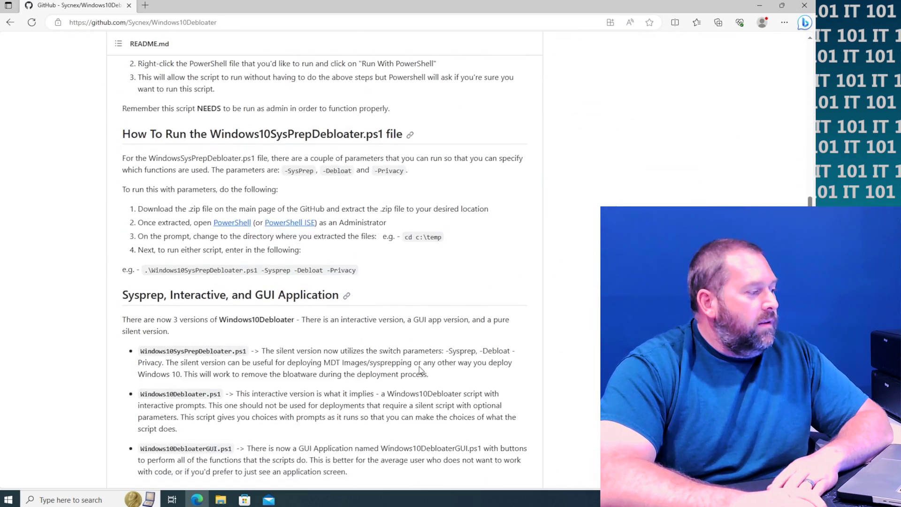
scroll(419, 365, "down", 3)
scroll(253, 230, "up", 5)
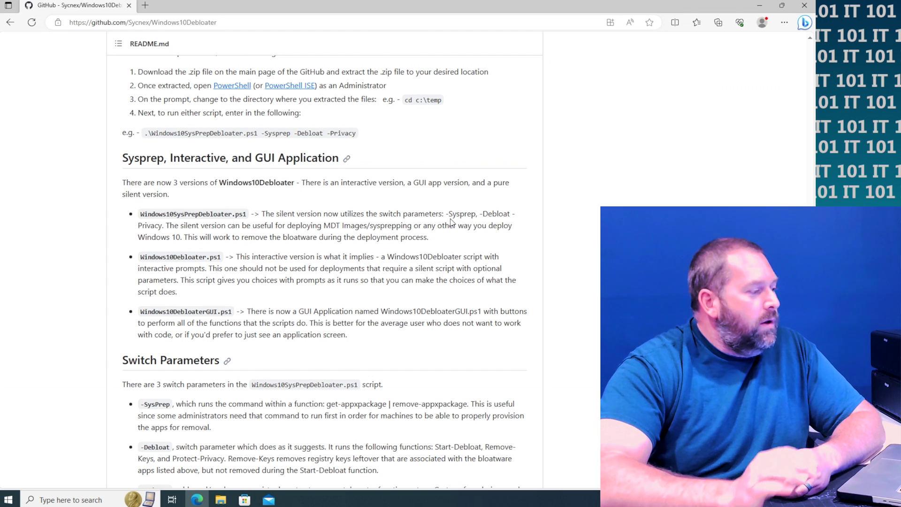
scroll(402, 223, "up", 3)
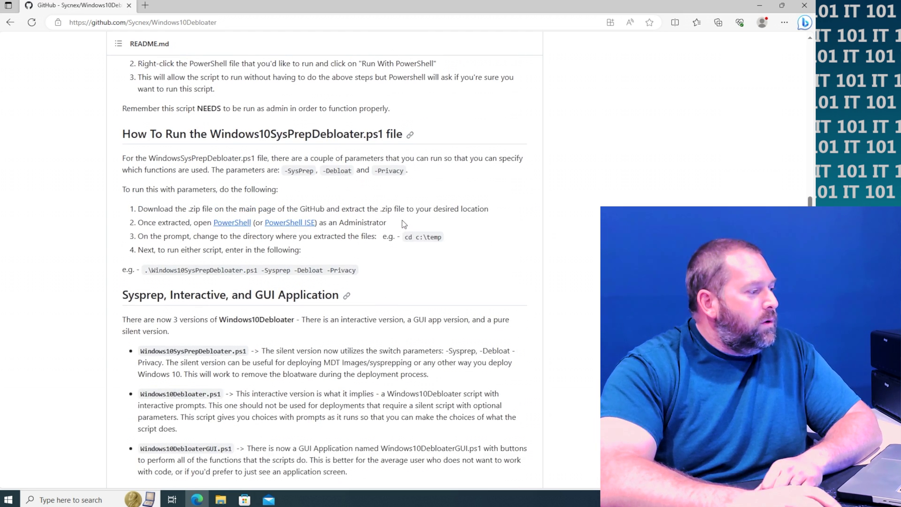
scroll(398, 217, "up", 4)
scroll(398, 218, "up", 12)
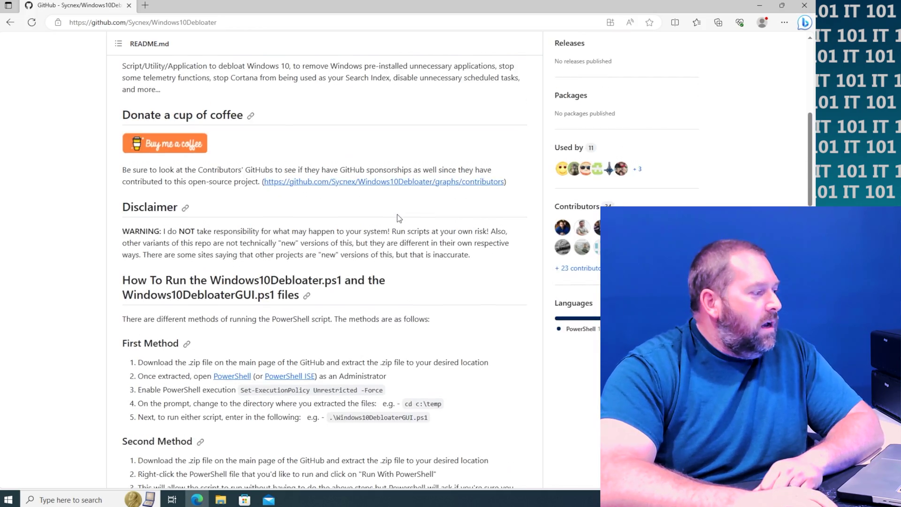
scroll(398, 218, "down", 10)
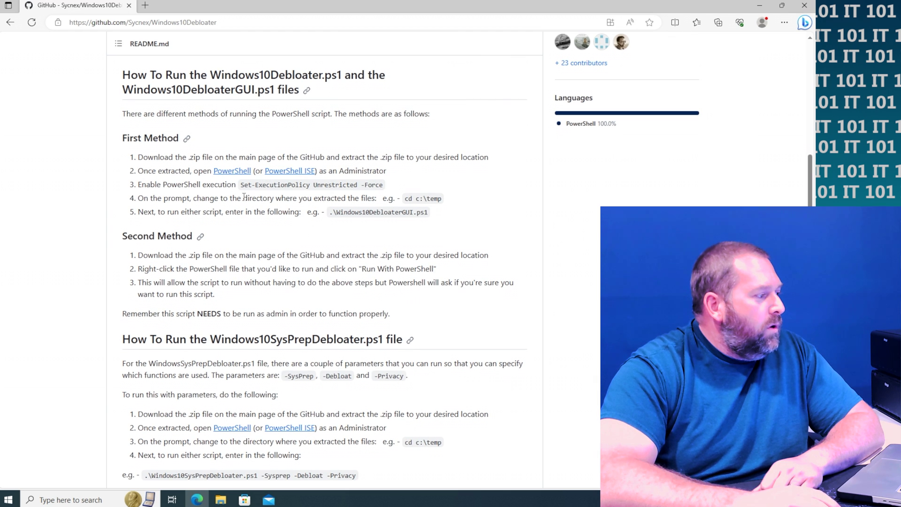
left_click_drag(140, 156, 354, 156)
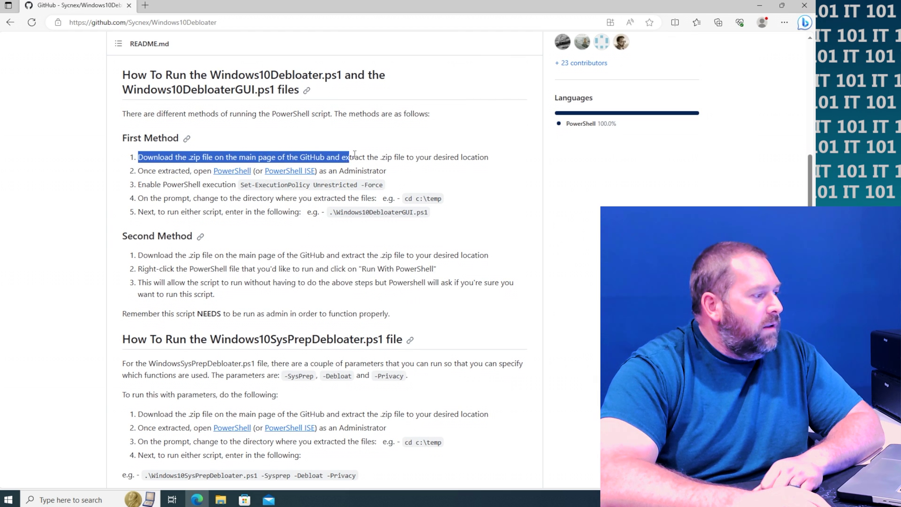
left_click(372, 156)
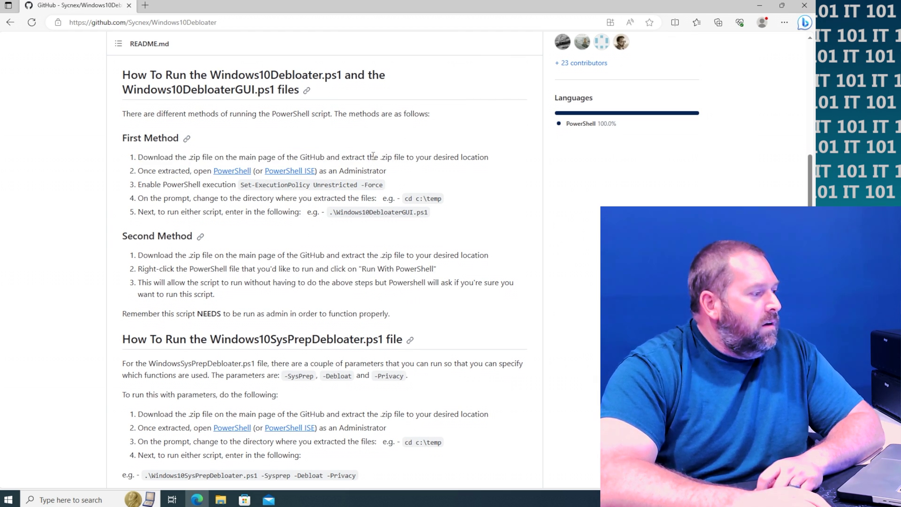
scroll(373, 157, "up", 5)
scroll(374, 160, "up", 4)
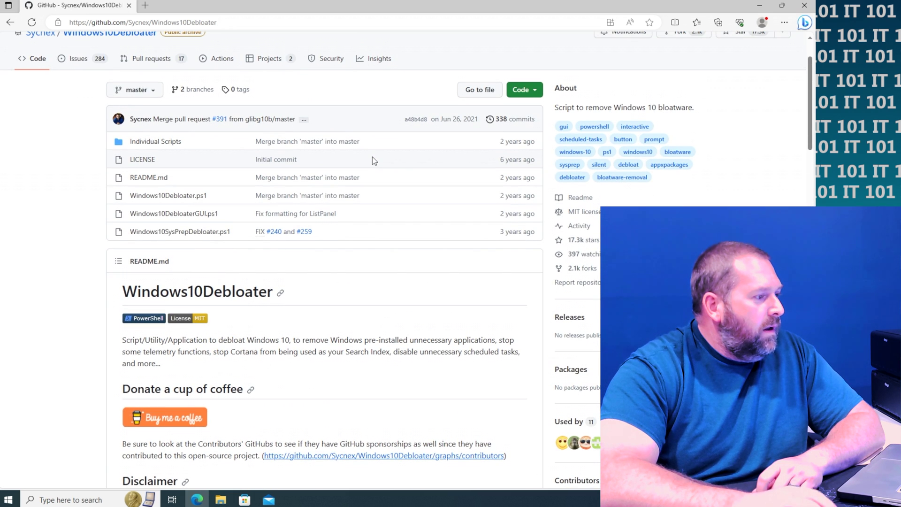
- Download the repository as Windows10Debloater-master.zip from the Code menu's Download ZIP option
left_click(527, 90)
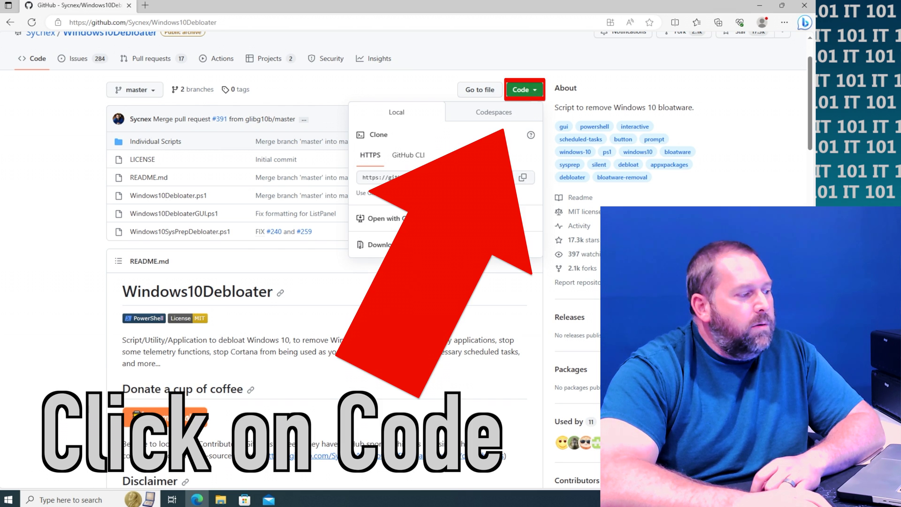
left_click(399, 248)
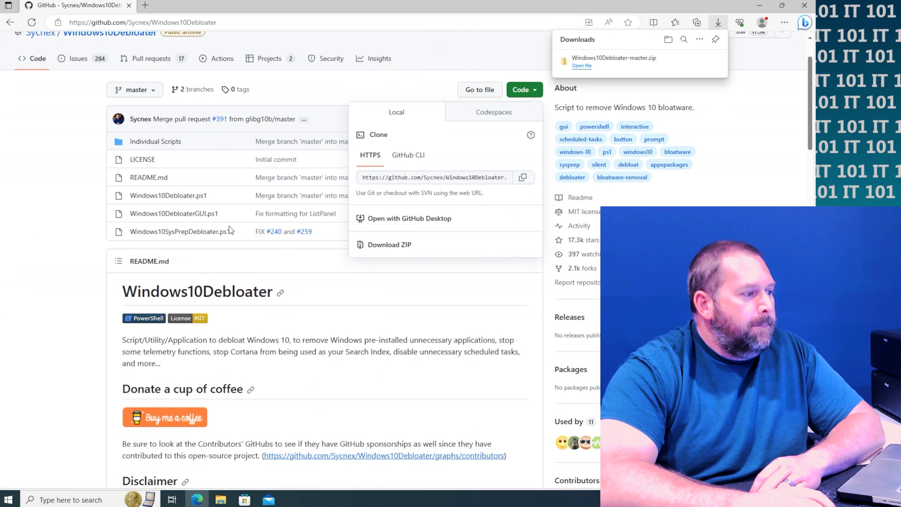
mouse_move(620, 65)
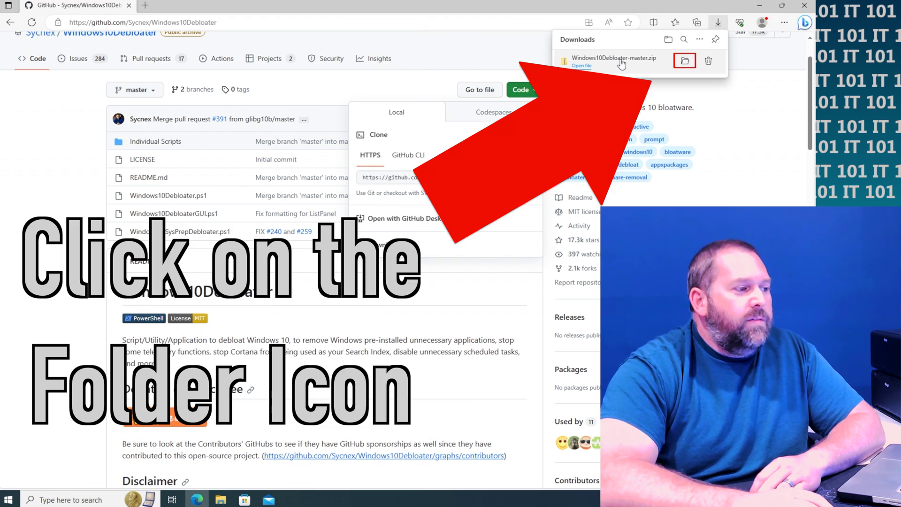
- Extract Windows10Debloater-master.zip in Downloads and open the extracted Windows10Debloater-master folder
left_click(685, 62)
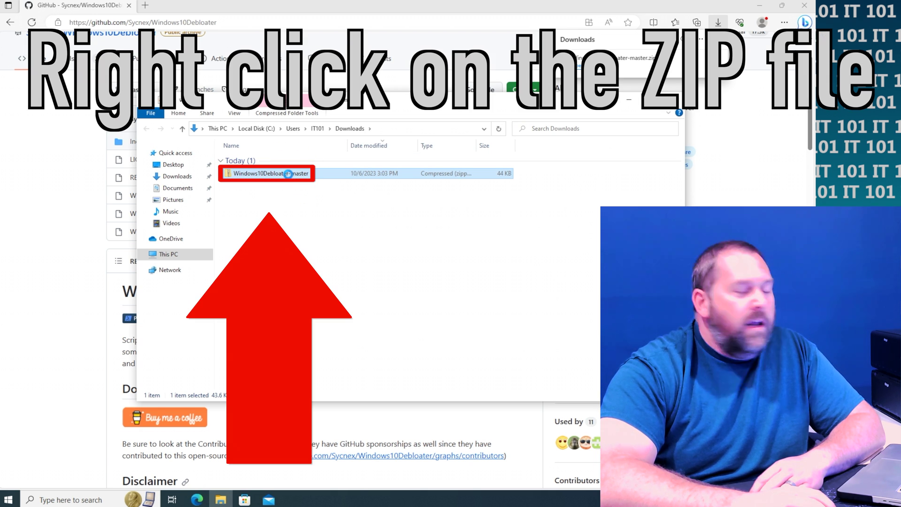
right_click(289, 177)
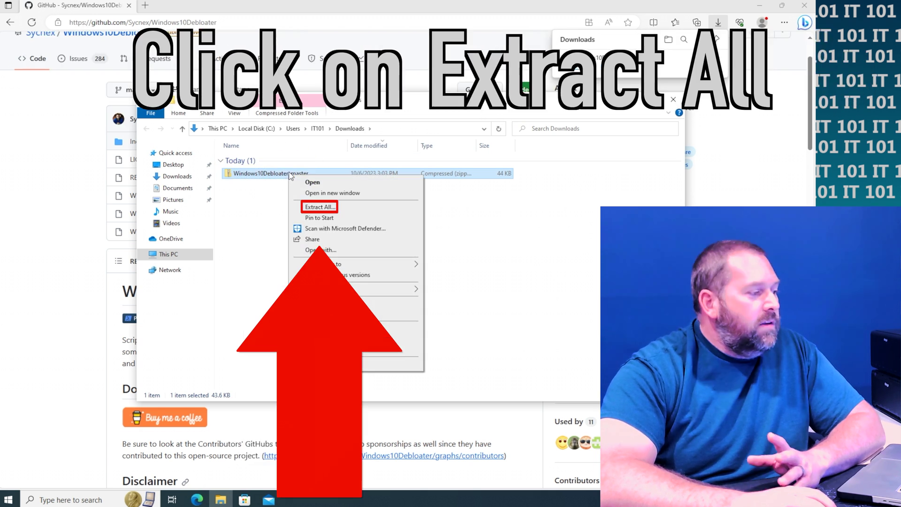
left_click(318, 209)
left_click(494, 342)
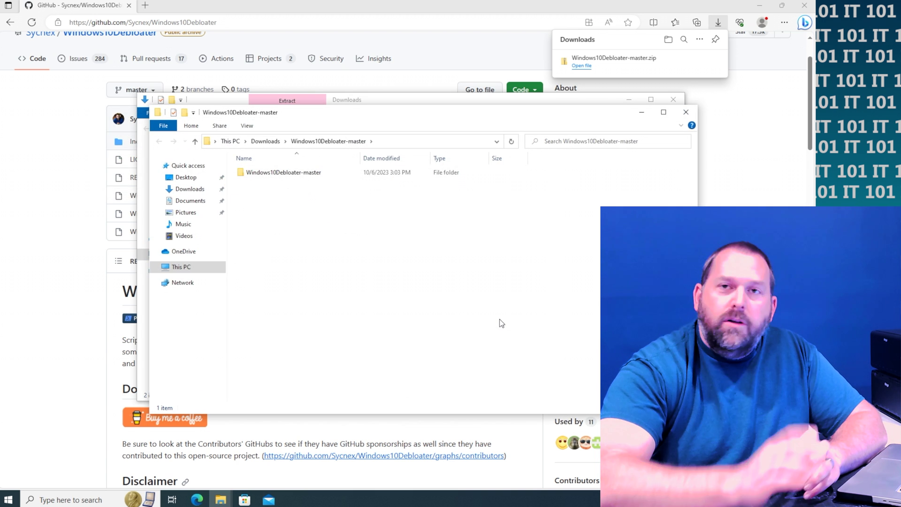
double_click(271, 175)
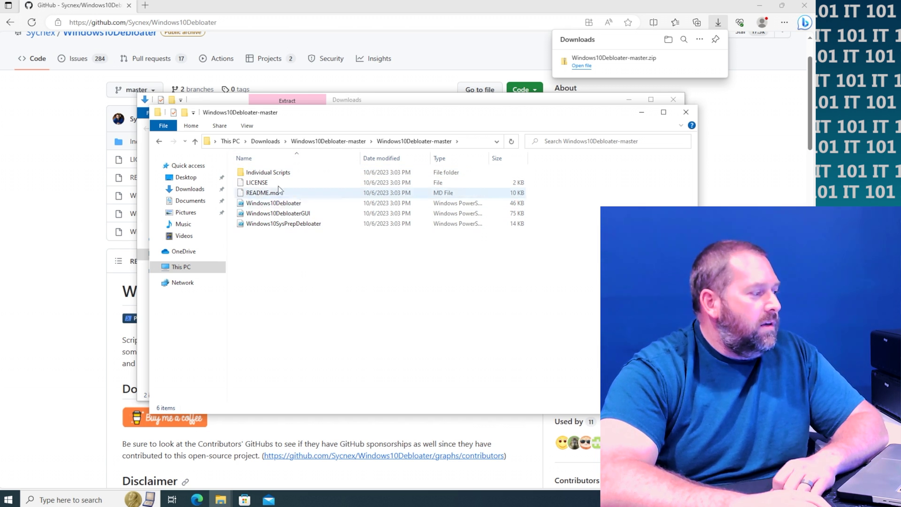
- Return to the GitHub README and scroll to the How To Run First Method section
left_click(65, 328)
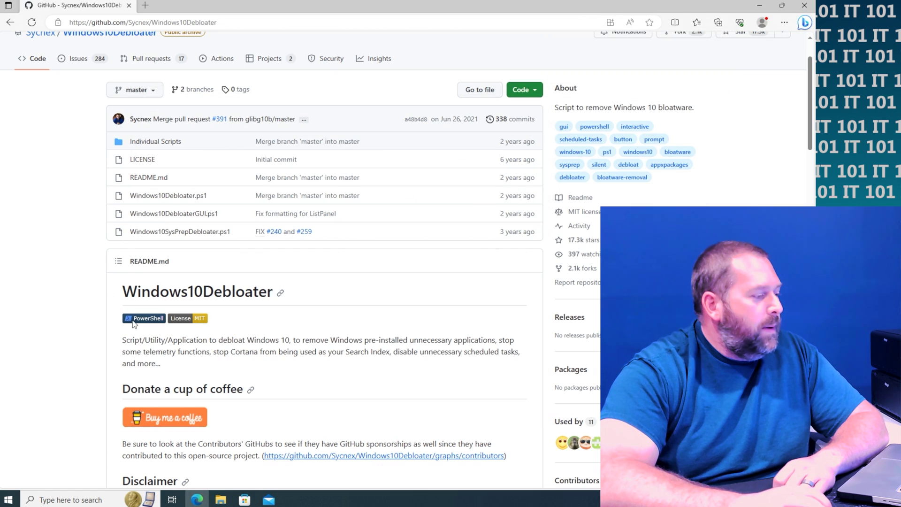
scroll(339, 342, "down", 10)
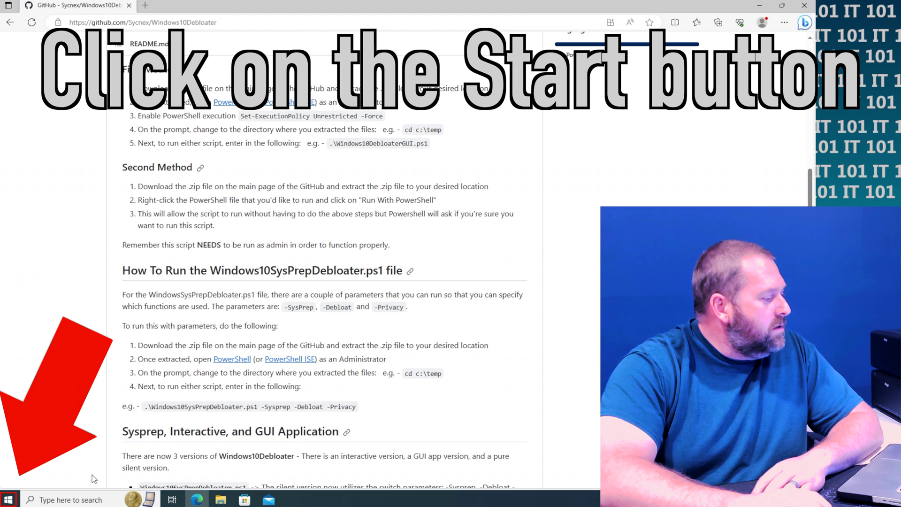
- Search the Start menu for powershell and run Windows PowerShell as administrator, approving the prompt
left_click(9, 499)
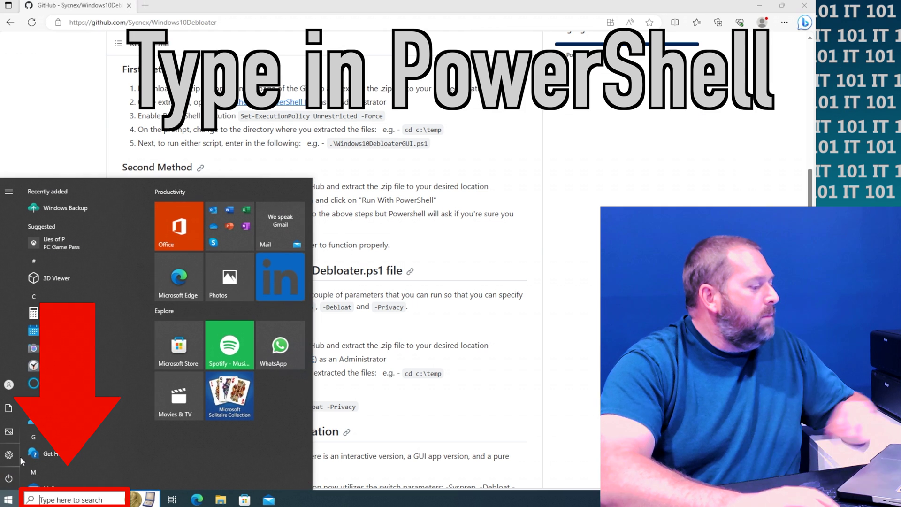
type("po")
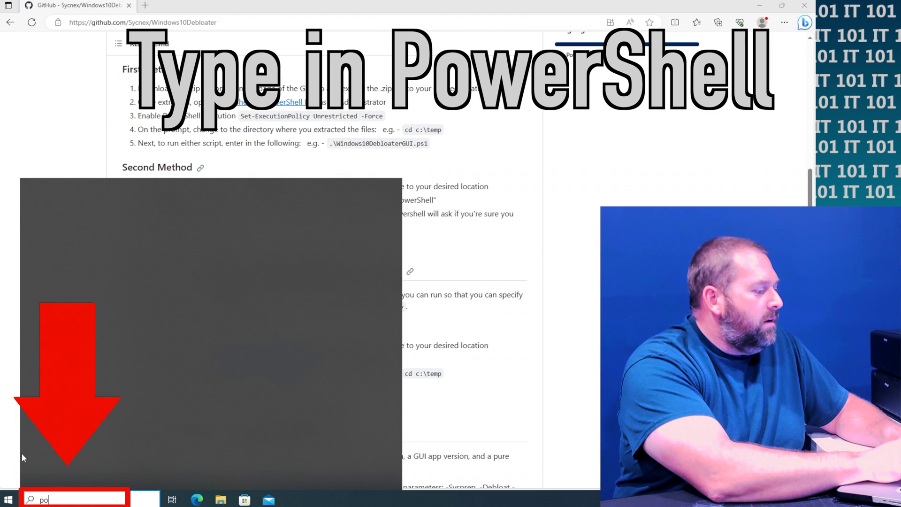
type("wershell")
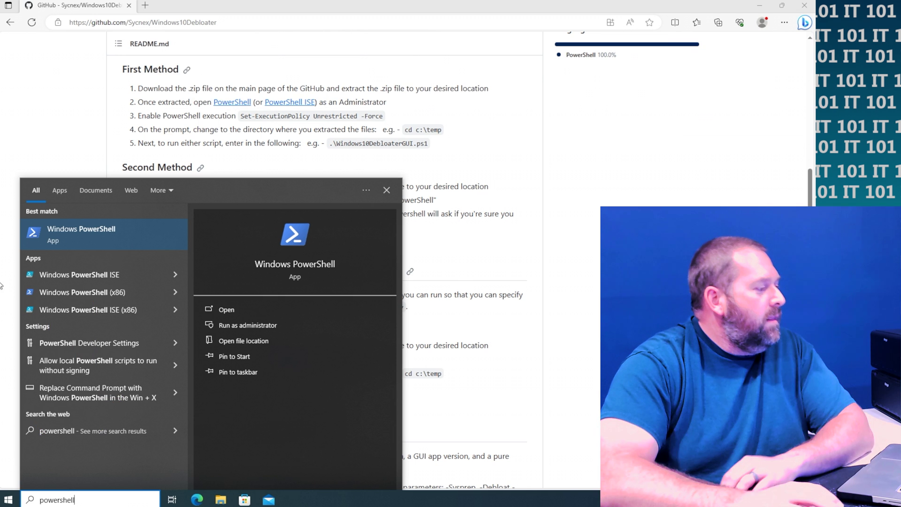
right_click(95, 236)
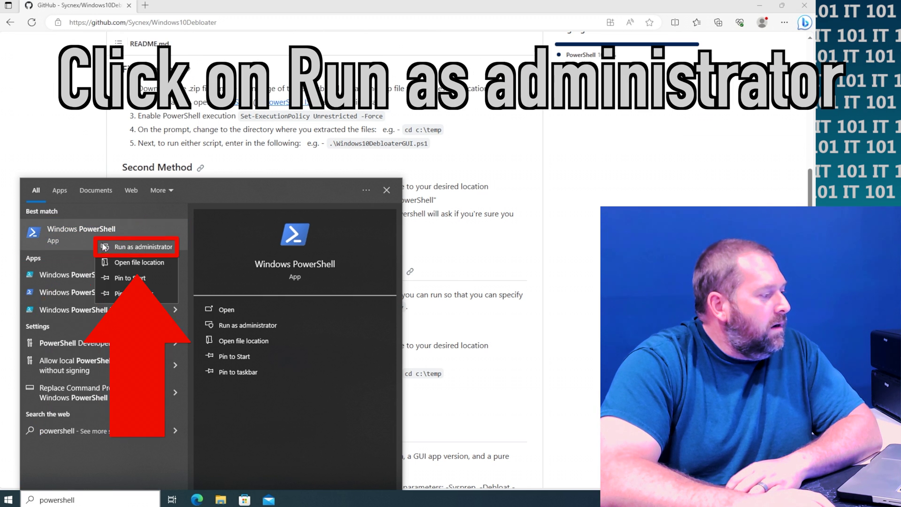
left_click(105, 247)
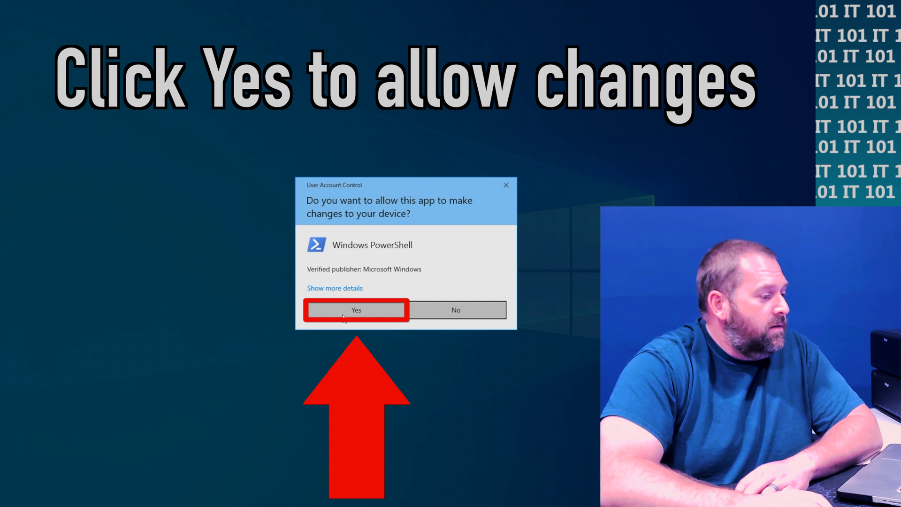
left_click(344, 314)
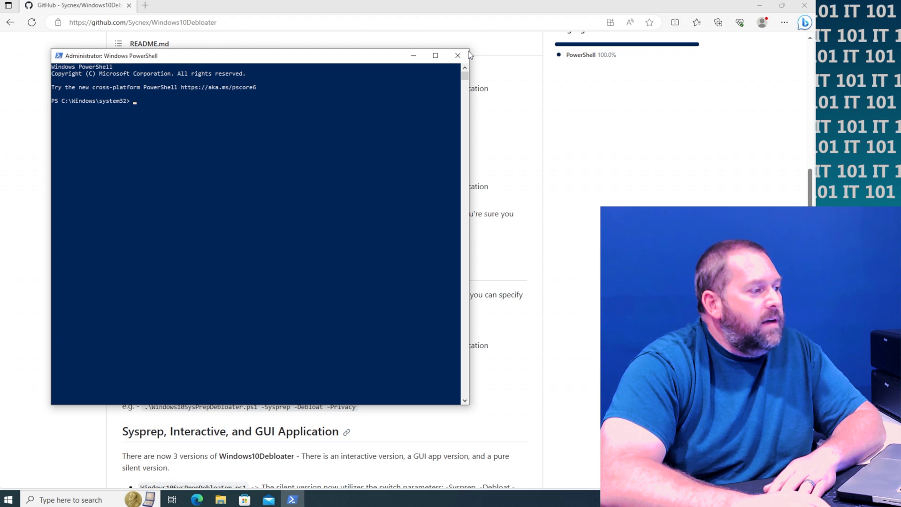
- Make the admin PowerShell window wider and shorter, then bring the README back in front
left_click_drag(468, 49, 792, 152)
left_click_drag(658, 156, 665, 165)
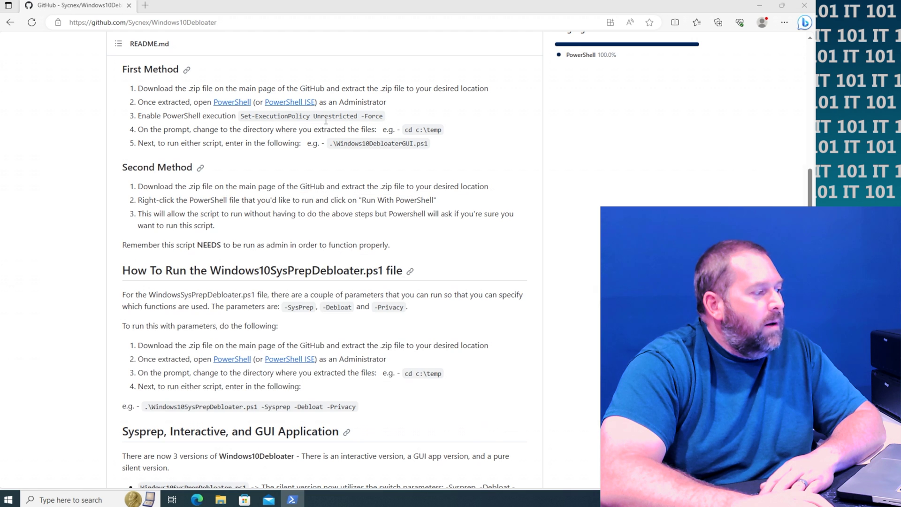
left_click(484, 120)
- Copy Set-ExecutionPolicy Unrestricted -Force from the README and paste it at the admin PowerShell prompt
left_click_drag(241, 116, 402, 116)
right_click(356, 117)
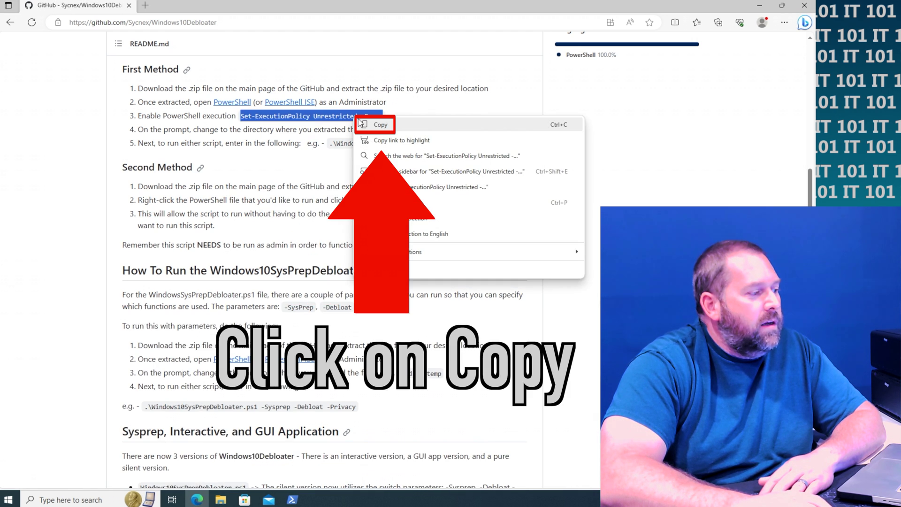
left_click(367, 125)
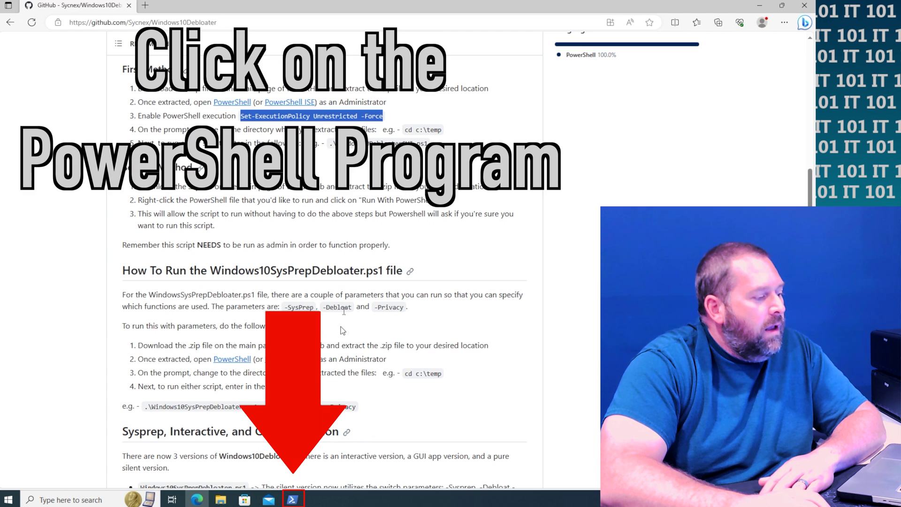
left_click(293, 499)
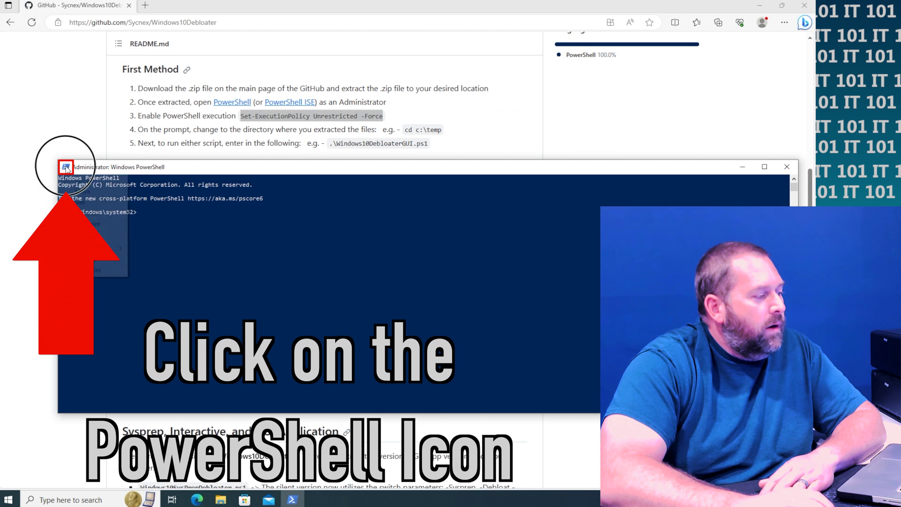
left_click(62, 167)
mouse_move(97, 249)
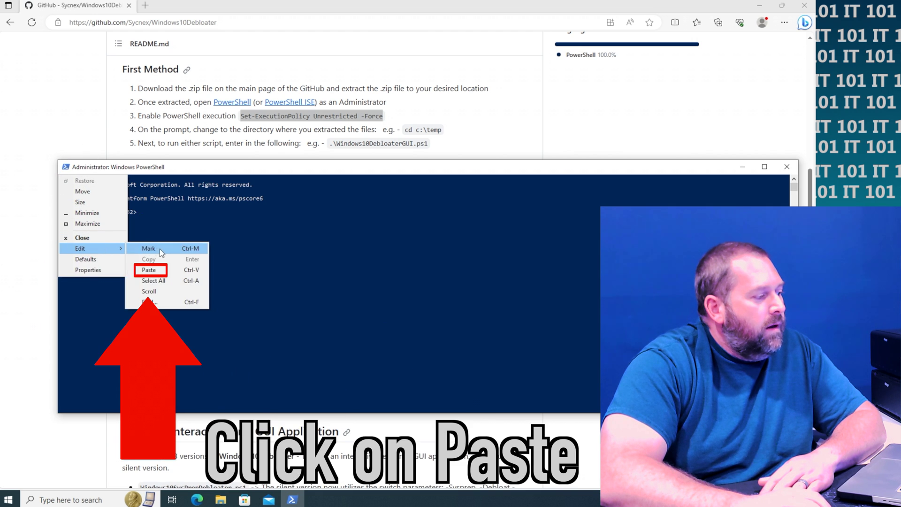
left_click(151, 270)
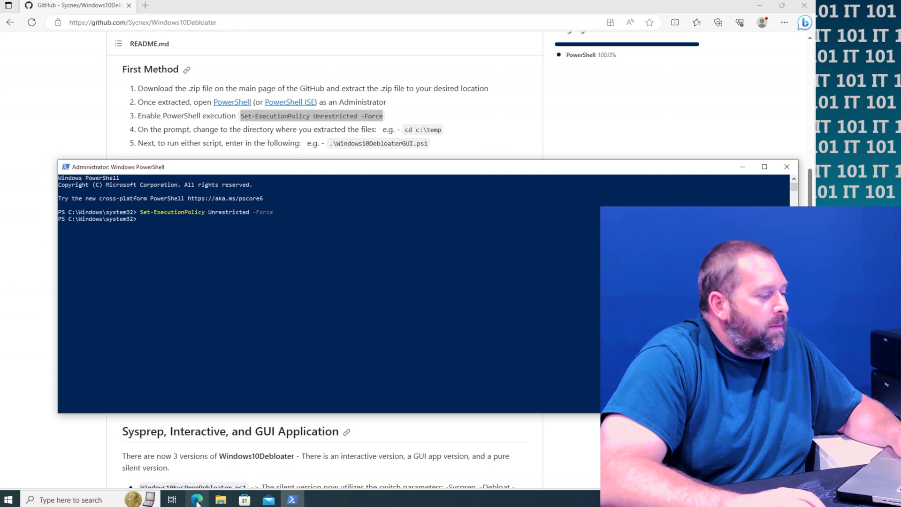
- Copy the Windows10Debloater-master folder path from File Explorer's address bar
left_click(220, 500)
left_click(270, 423)
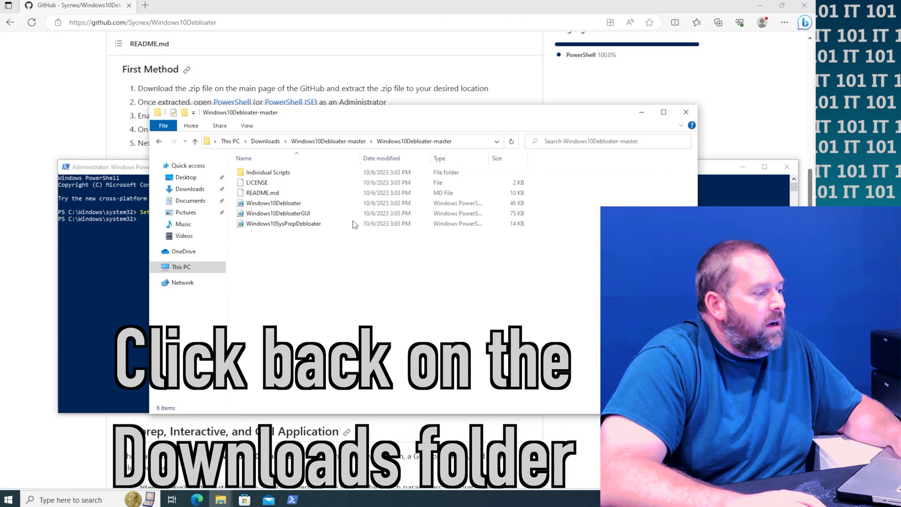
left_click(396, 142)
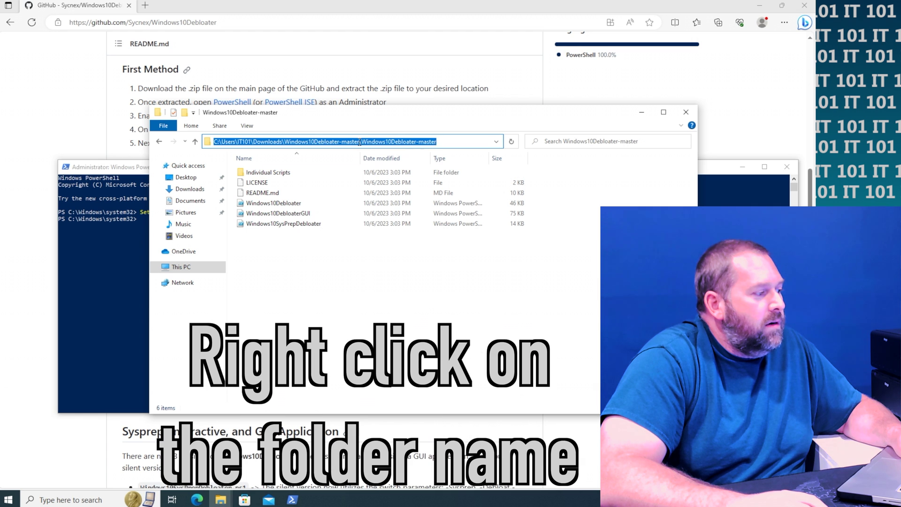
right_click(359, 142)
left_click(382, 173)
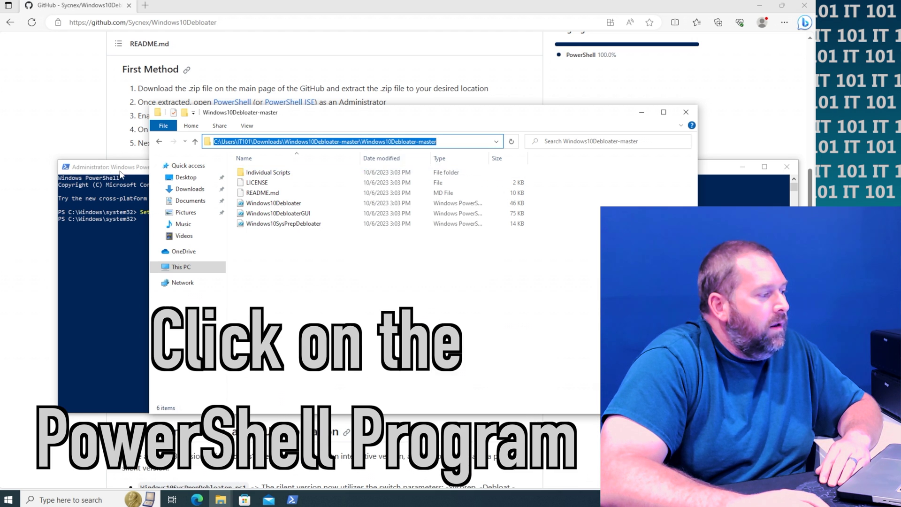
- Run cd with the pasted folder path in PowerShell, then bring the README forward
left_click(108, 281)
type("cd")
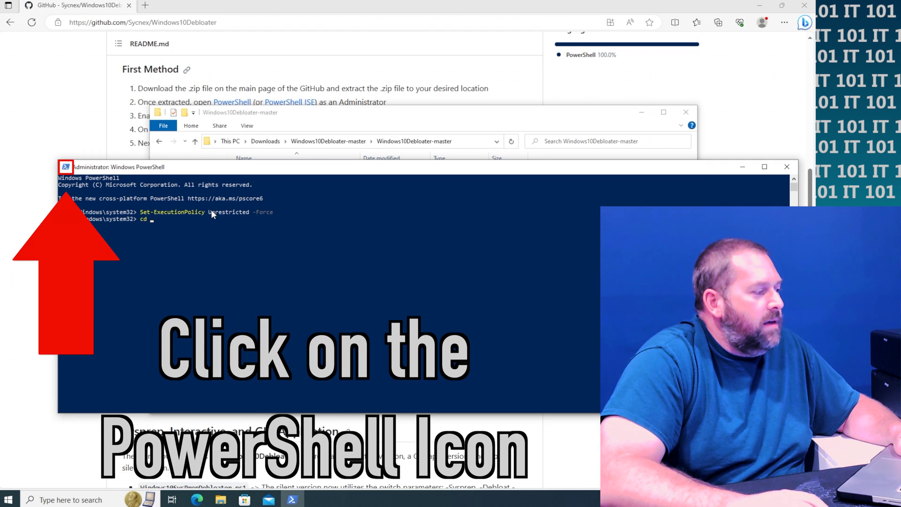
left_click(66, 166)
left_click(89, 249)
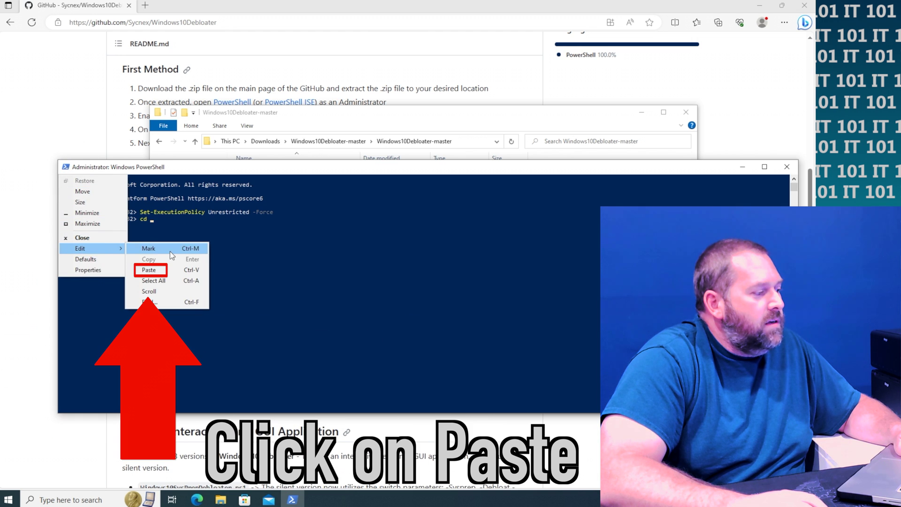
left_click(175, 270)
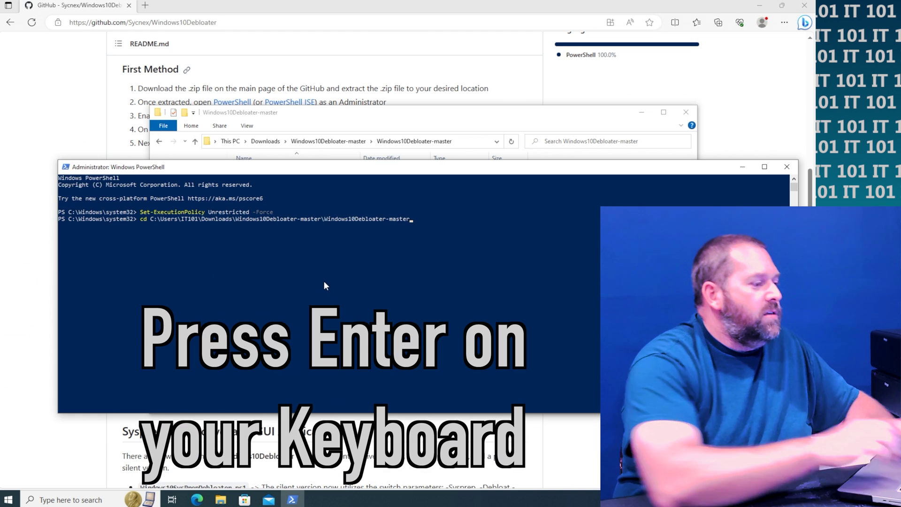
key("Return")
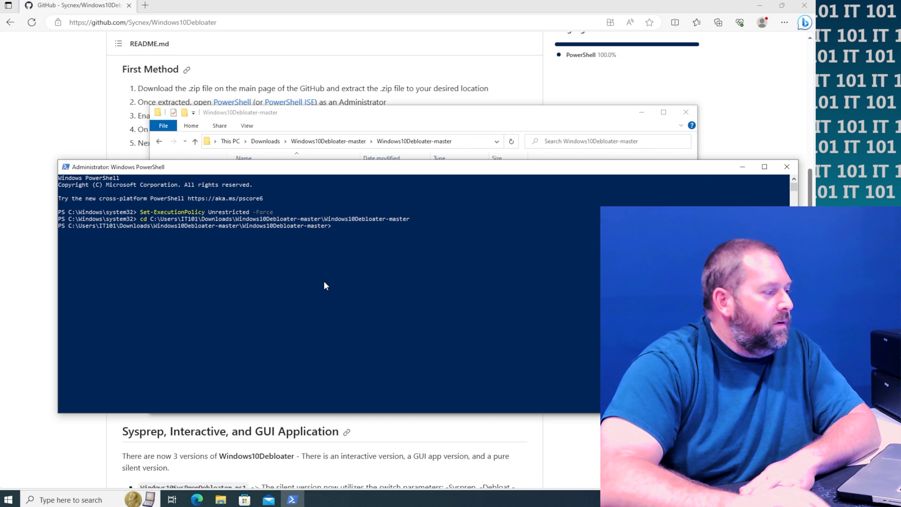
left_click(123, 156)
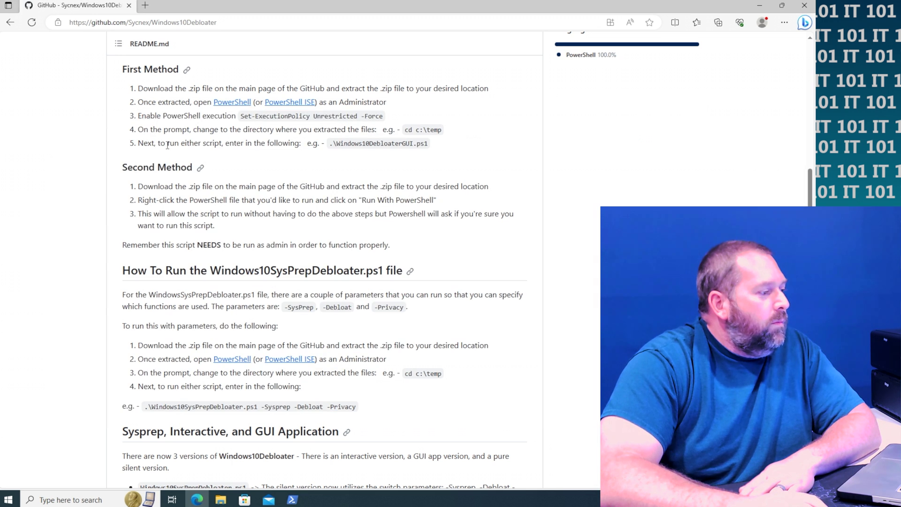
- Copy the .\Windows10DebloaterGUI.ps1 command from the README
left_click_drag(341, 145, 370, 146)
left_click(329, 147)
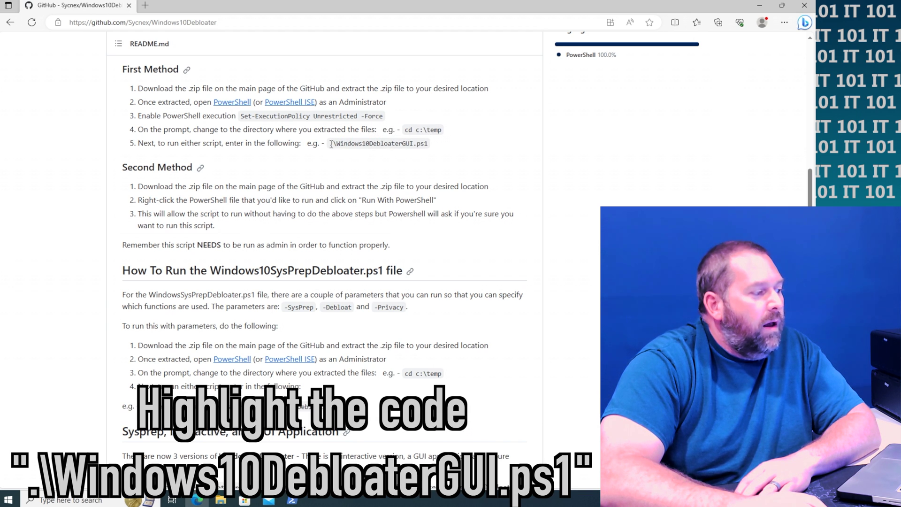
left_click_drag(331, 145, 429, 146)
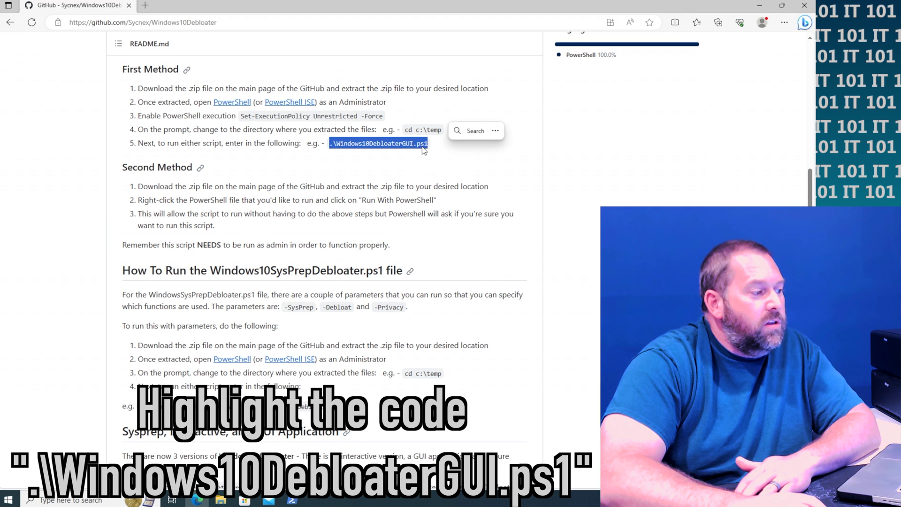
right_click(418, 149)
left_click(434, 153)
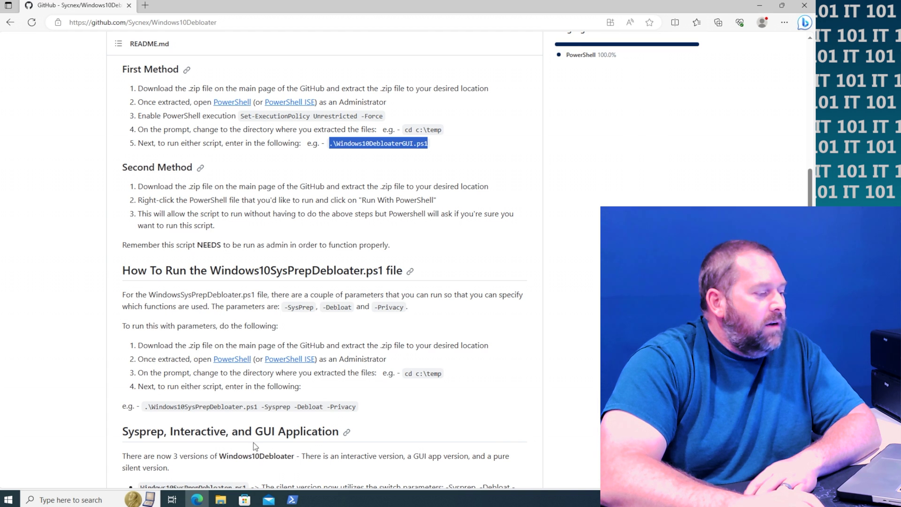
- Paste and run .\Windows10DebloaterGUI.ps1 in PowerShell, answering R to run it once
left_click(293, 499)
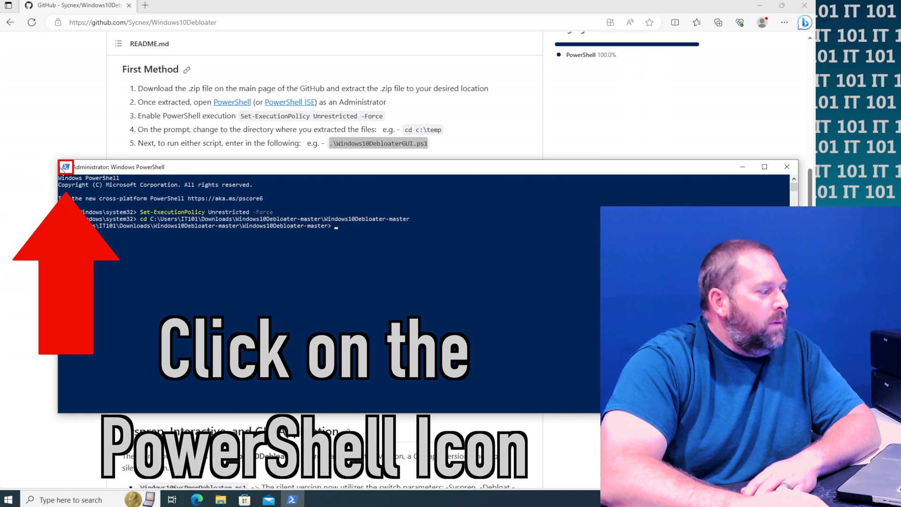
left_click(64, 168)
left_click(94, 249)
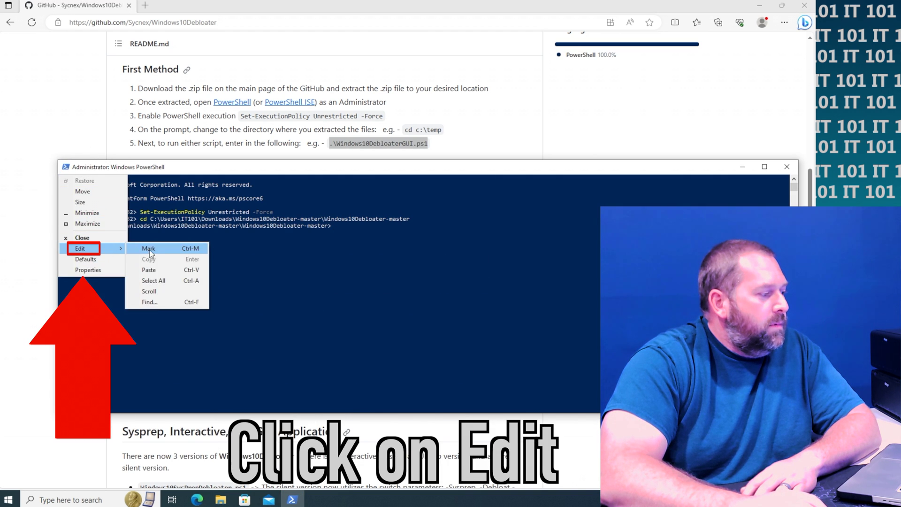
left_click(162, 270)
key("Return")
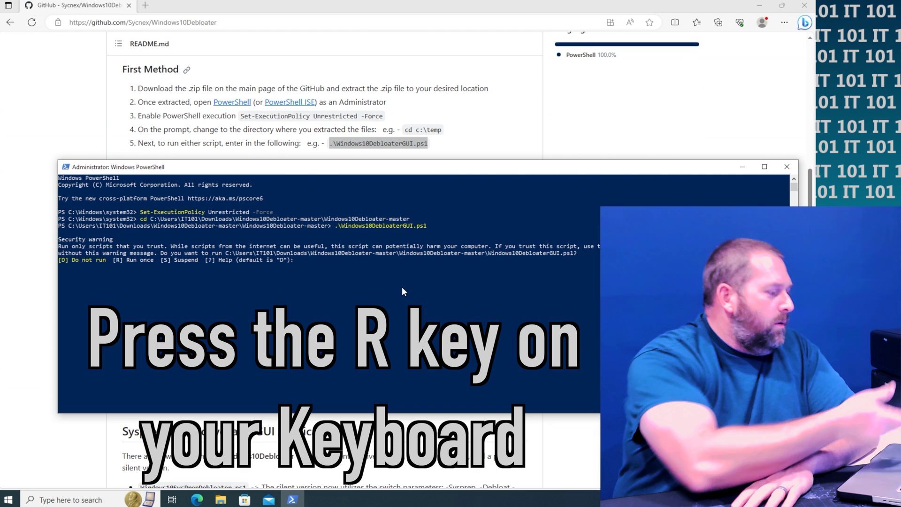
type("r")
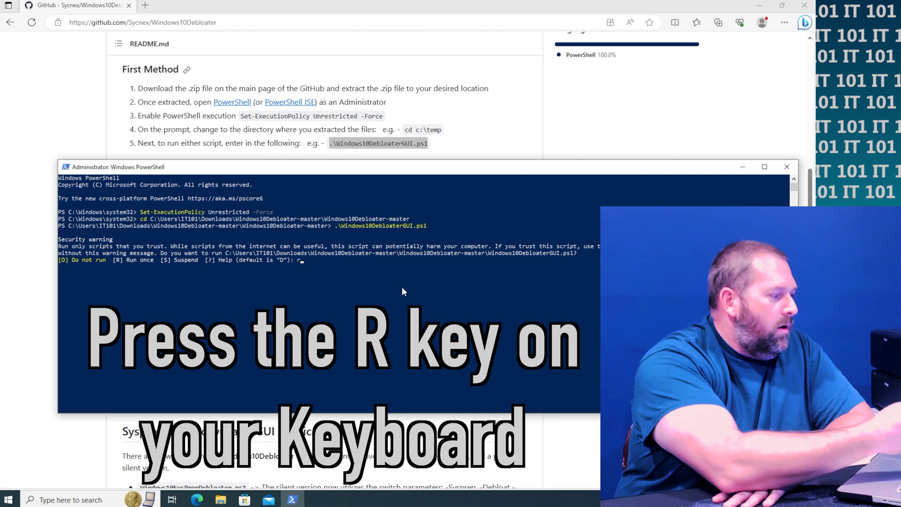
key("Return")
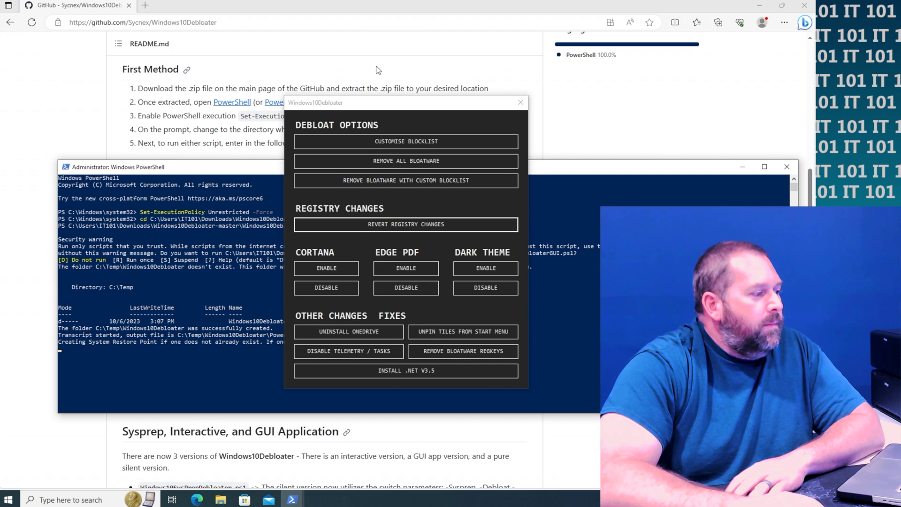
left_click(392, 101)
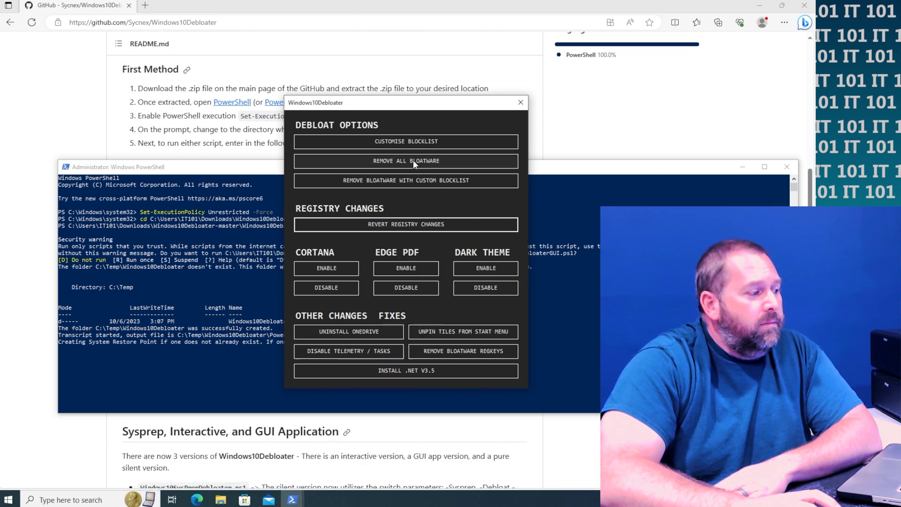
left_click(413, 160)
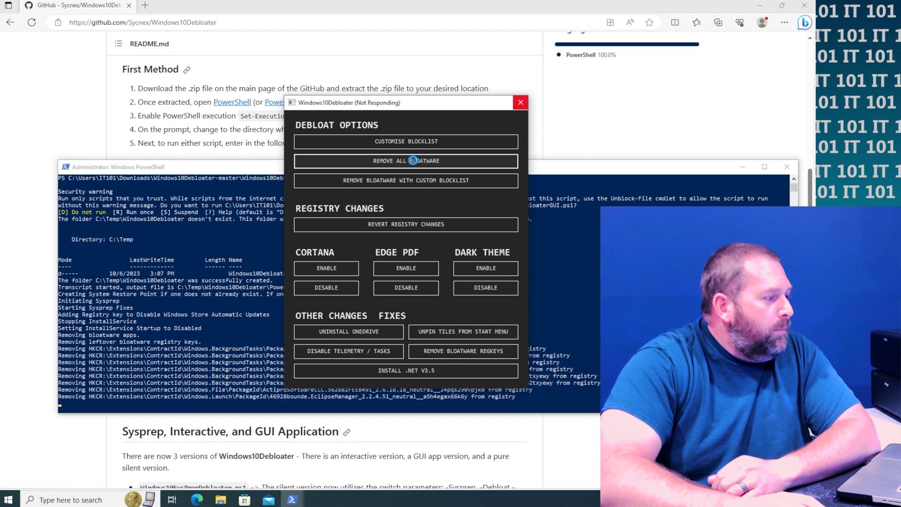
- Move the Windows10Debloater window to the top-right corner to follow the removal log
left_click_drag(467, 105, 675, 7)
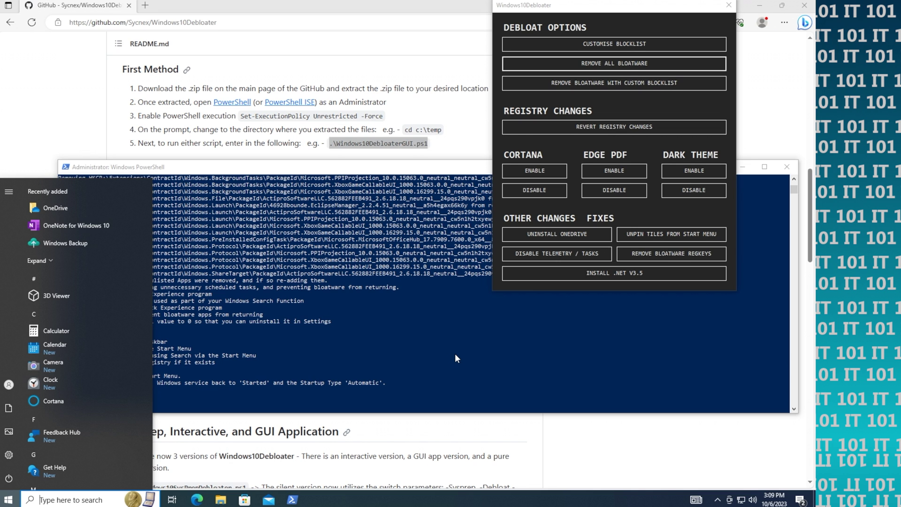
- Dismiss the Start menu and bring the Windows10Debloater window back to the screen centre
left_click(451, 356)
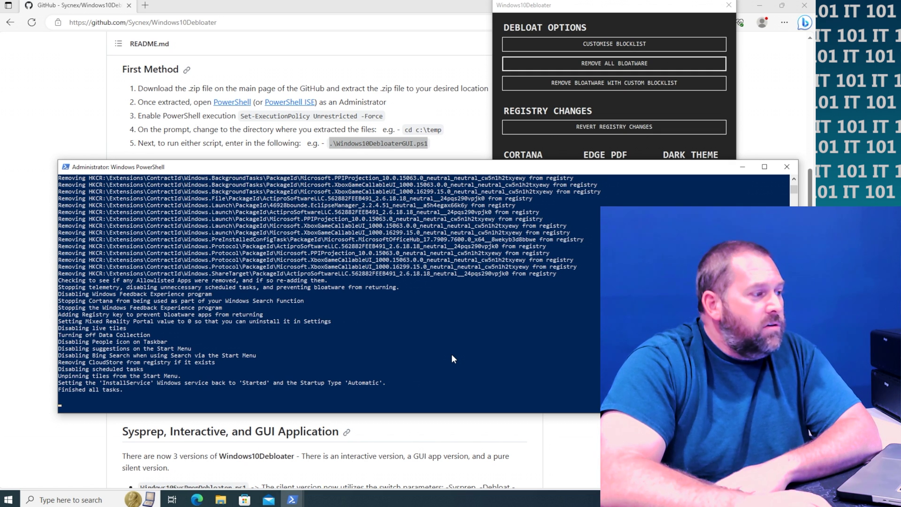
left_click(623, 26)
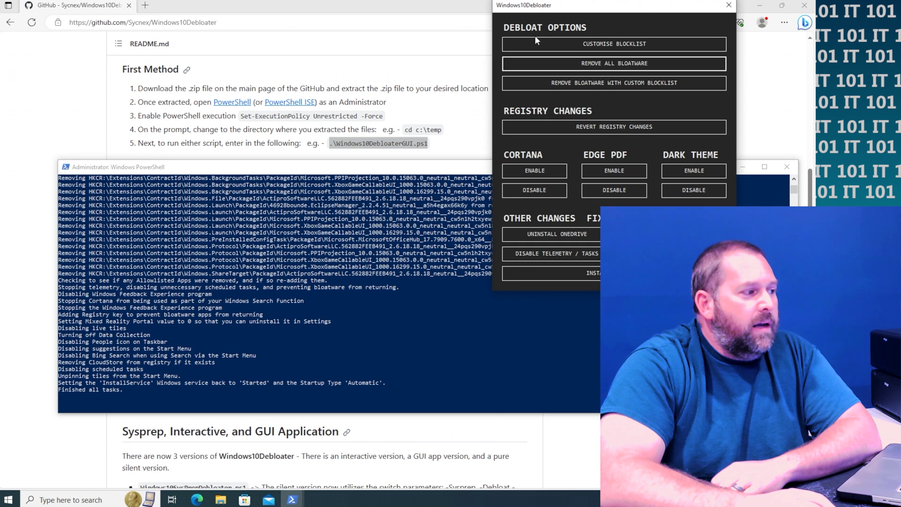
left_click_drag(538, 12, 407, 145)
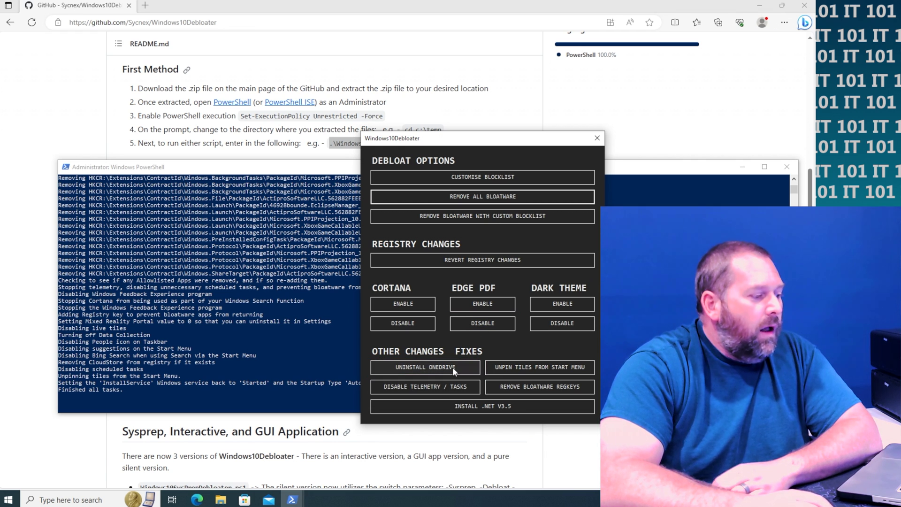
- Close the Windows10Debloater window with its X button
left_click(598, 139)
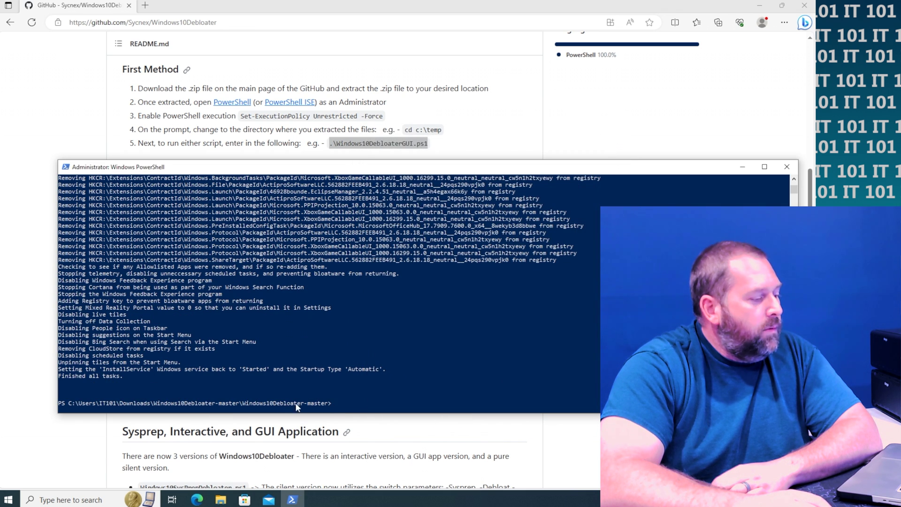